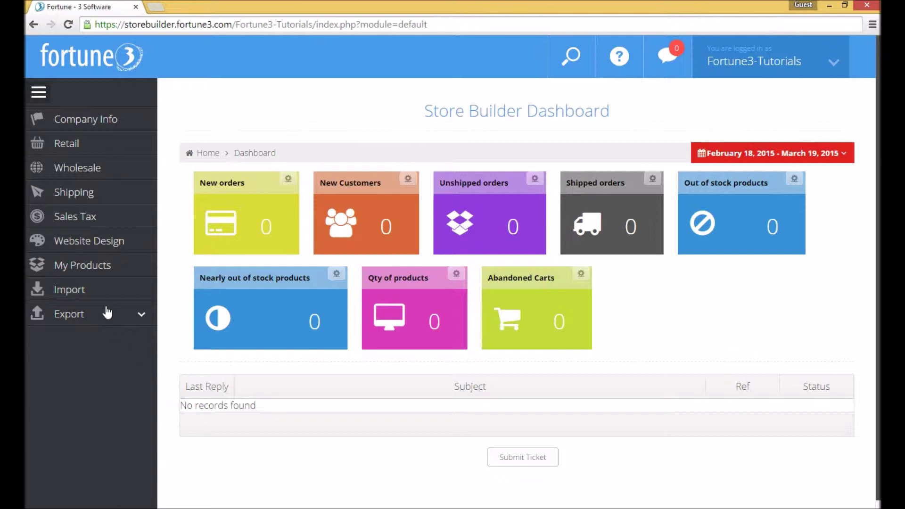
- Inspect the Clothing and Instruments subcategories in the Products Tree View, then list the import options
{"action": "left_click", "coordinate": [103, 269]}
{"action": "left_click", "coordinate": [95, 286]}
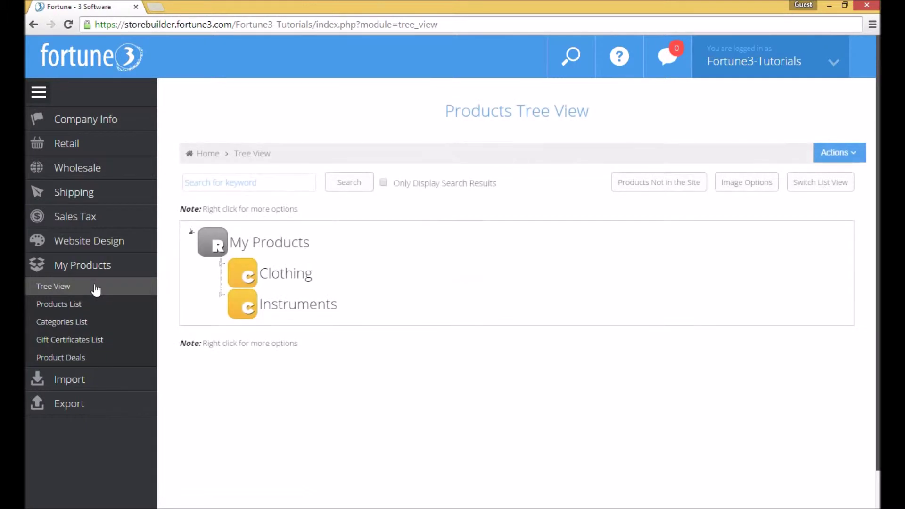
{"action": "double_click", "coordinate": [266, 277]}
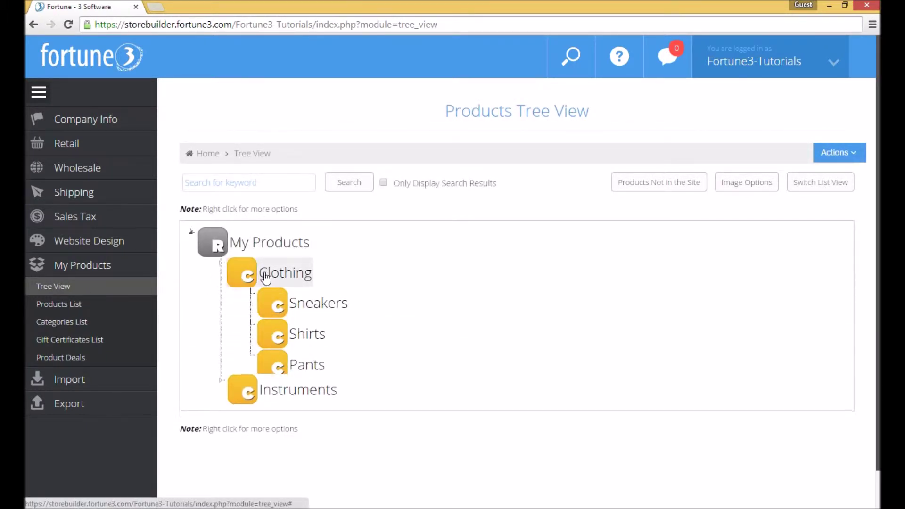
{"action": "double_click", "coordinate": [264, 274]}
{"action": "double_click", "coordinate": [269, 303]}
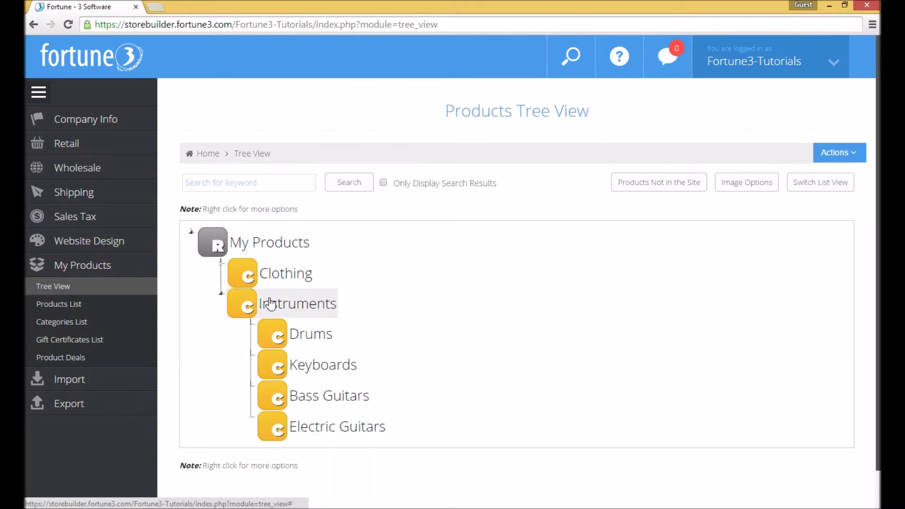
{"action": "double_click", "coordinate": [270, 304]}
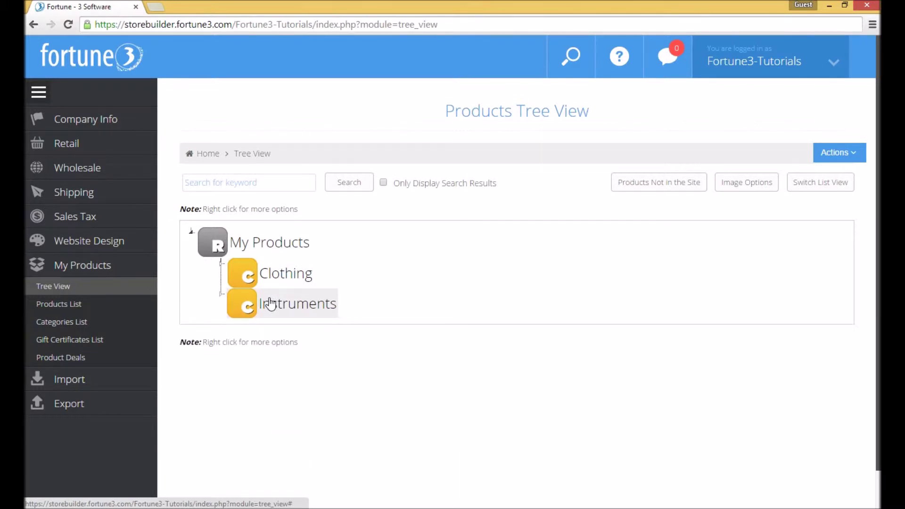
{"action": "left_click", "coordinate": [122, 379]}
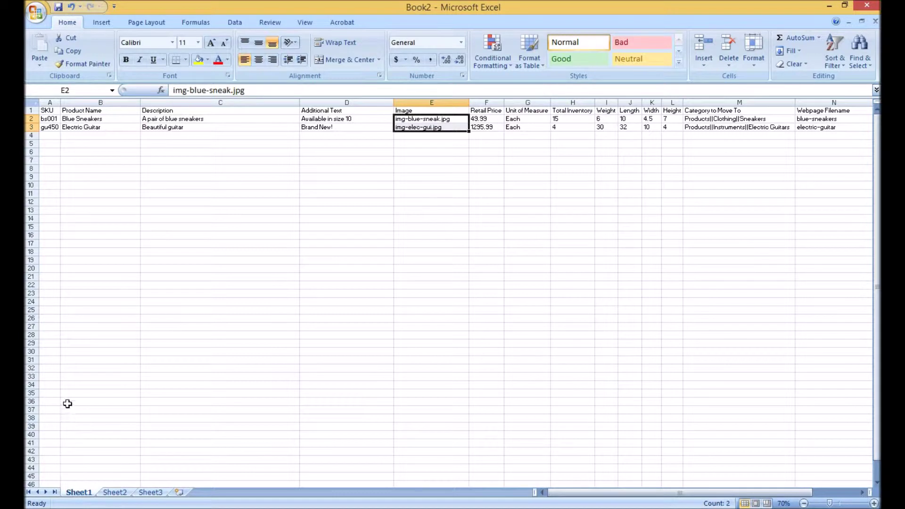
- Review headers A1–E1 and delete 'Brand New!' from the Electric Guitar's Additional Text cell D3
{"action": "left_click", "coordinate": [49, 111]}
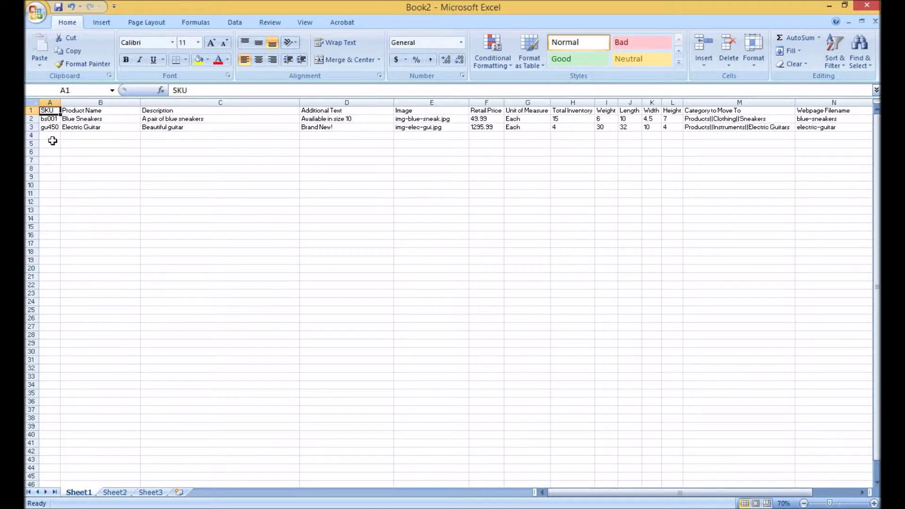
{"action": "key", "text": "Right"}
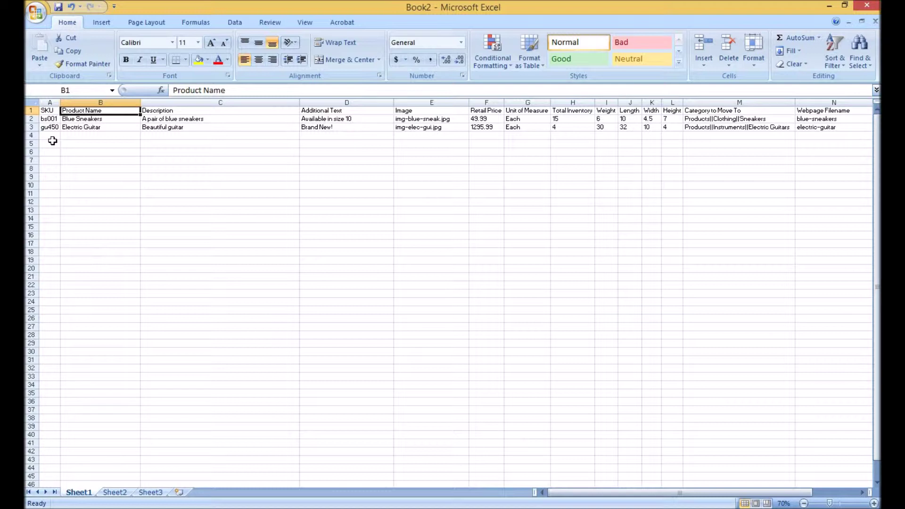
{"action": "key", "text": "Right"}
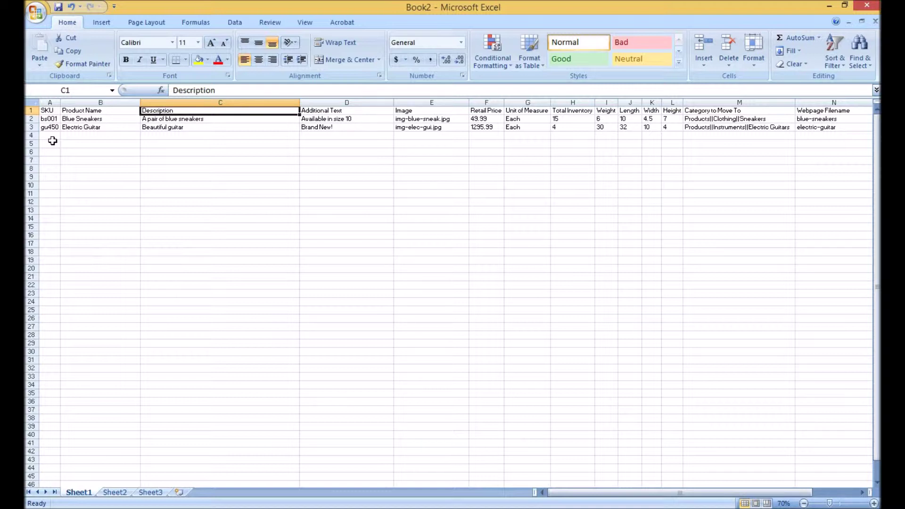
{"action": "key", "text": "Right"}
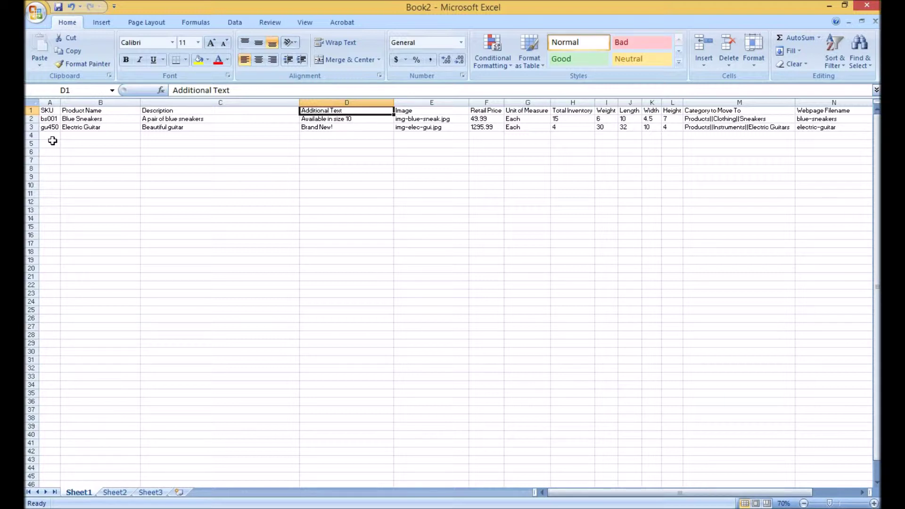
{"action": "key", "text": "Down"}
{"action": "key", "text": "Down"}
{"action": "key", "text": "Delete"}
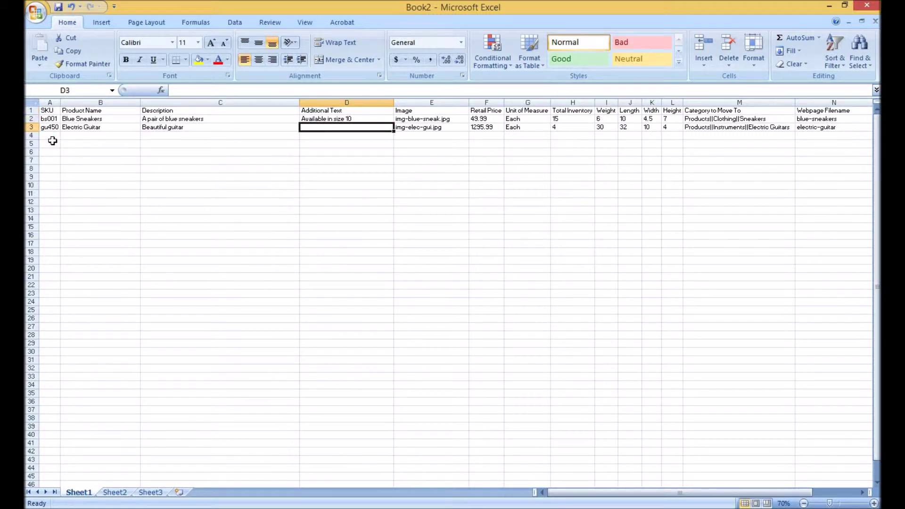
{"action": "key", "text": "Up"}
{"action": "key", "text": "Up"}
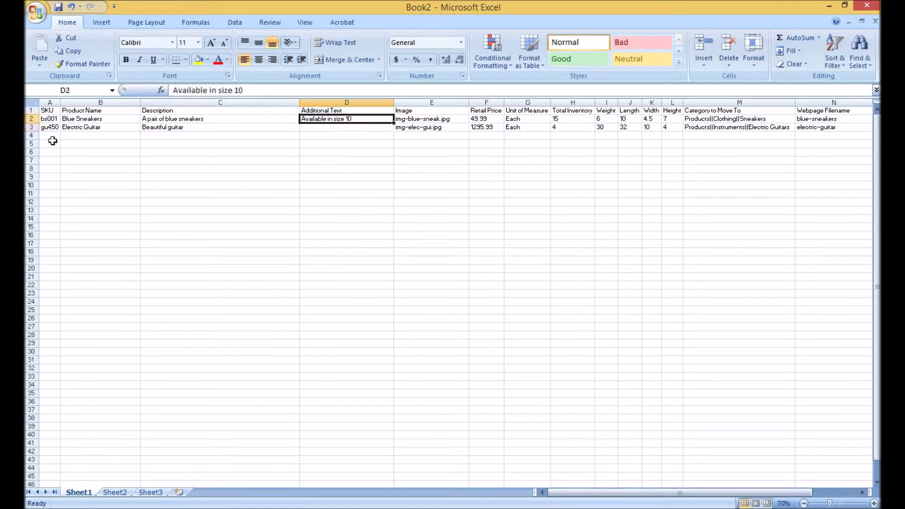
{"action": "key", "text": "Right"}
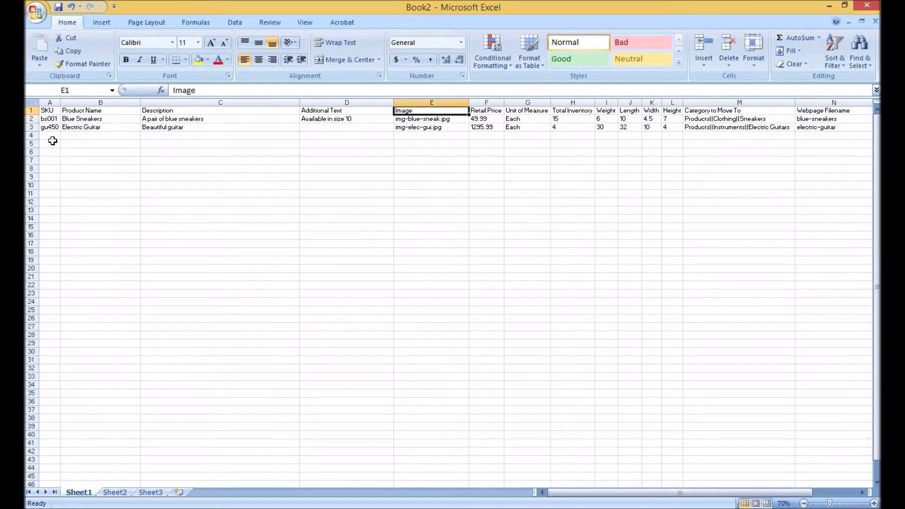
- Examine the E2 image filename, highlighting its .jpg extension and img- prefix
{"action": "left_click", "coordinate": [457, 119]}
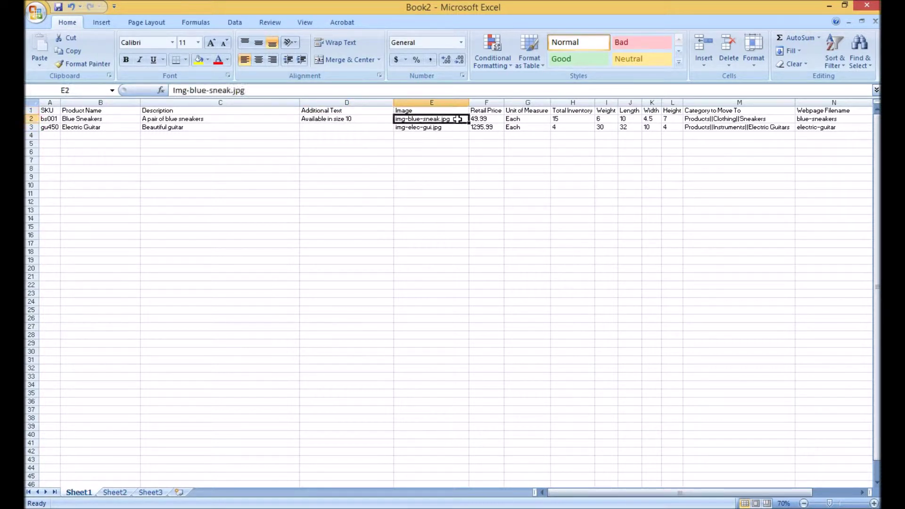
{"action": "left_click", "coordinate": [287, 92]}
{"action": "left_click_drag", "start_coordinate": [245, 91], "coordinate": [231, 91]}
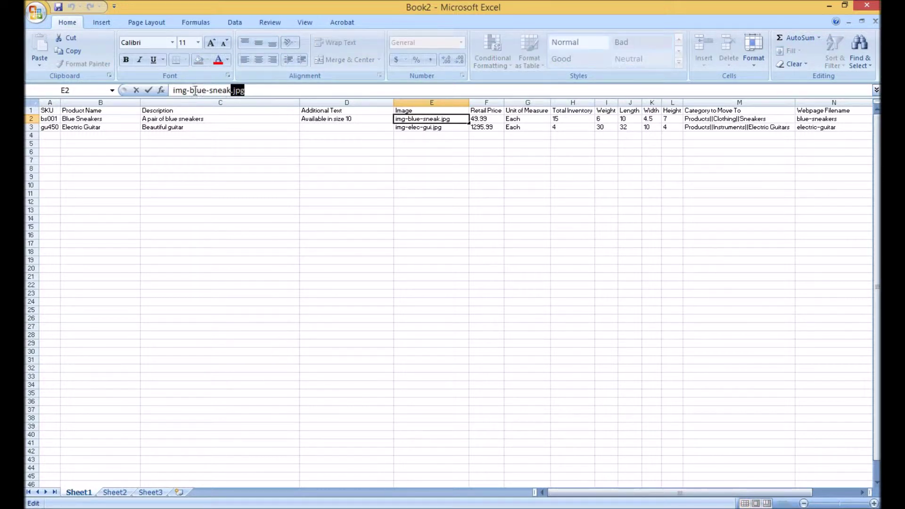
{"action": "left_click_drag", "start_coordinate": [190, 91], "coordinate": [172, 91]}
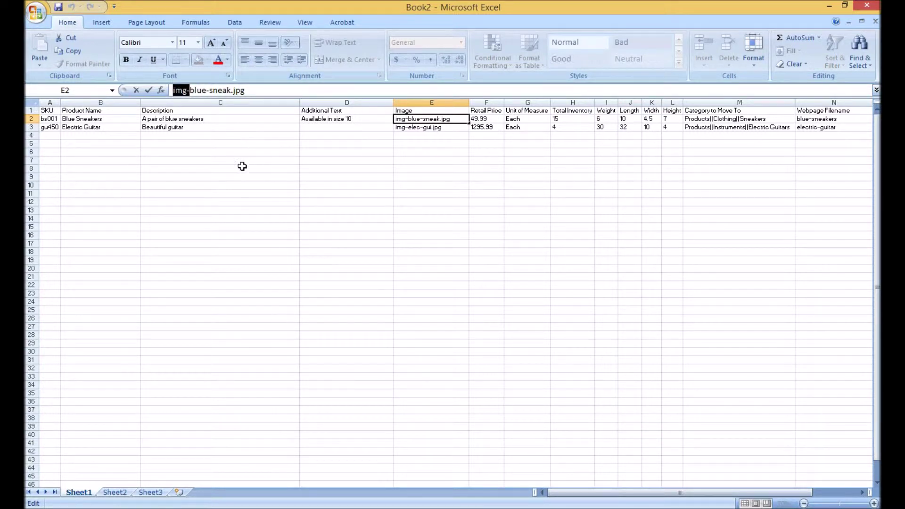
- Open the prod-images archive from the Documents folder
{"action": "left_click", "coordinate": [148, 506]}
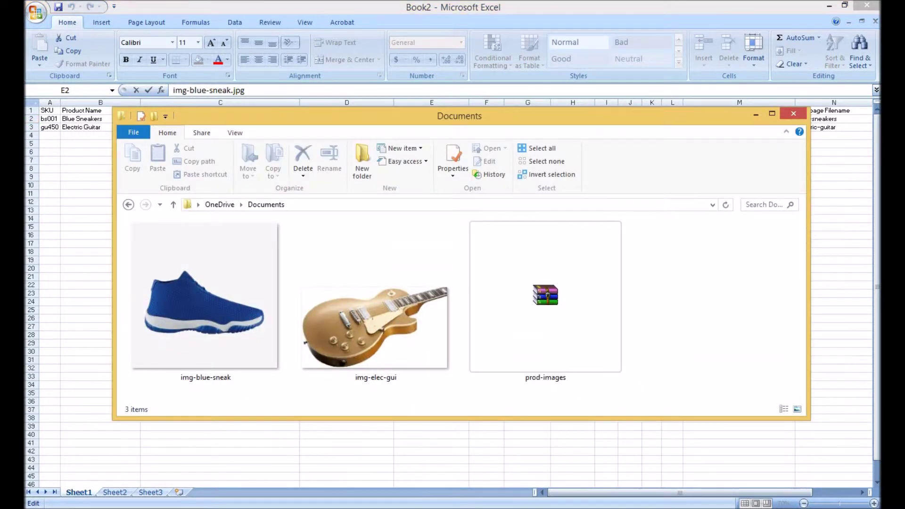
{"action": "right_click", "coordinate": [512, 343]}
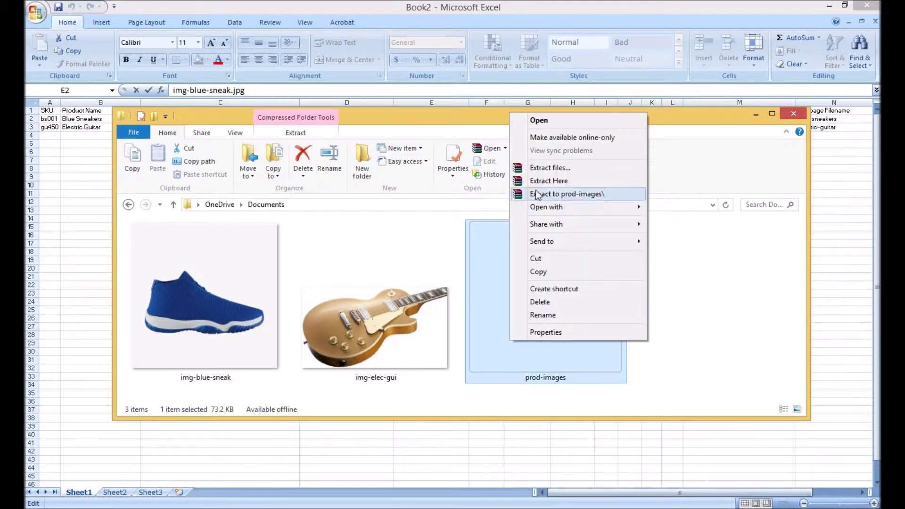
{"action": "left_click", "coordinate": [556, 122]}
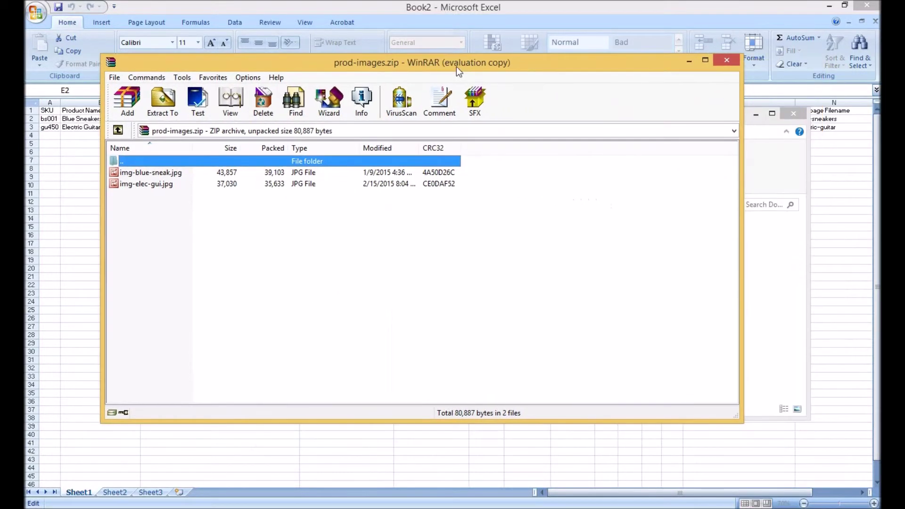
- Check img-blue-sneak.jpg and img-elec-gui.jpg in the archive, then close WinRAR
{"action": "left_click", "coordinate": [166, 176]}
{"action": "left_click", "coordinate": [160, 185]}
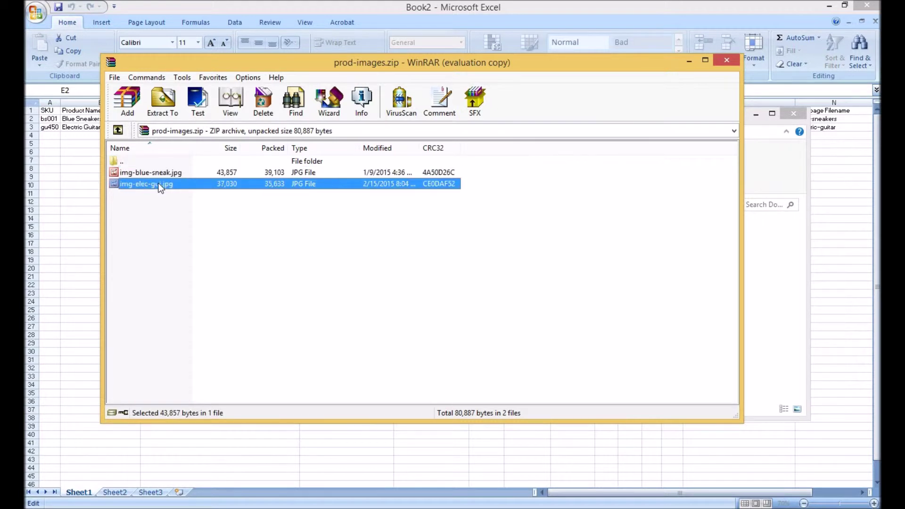
{"action": "left_click", "coordinate": [90, 123]}
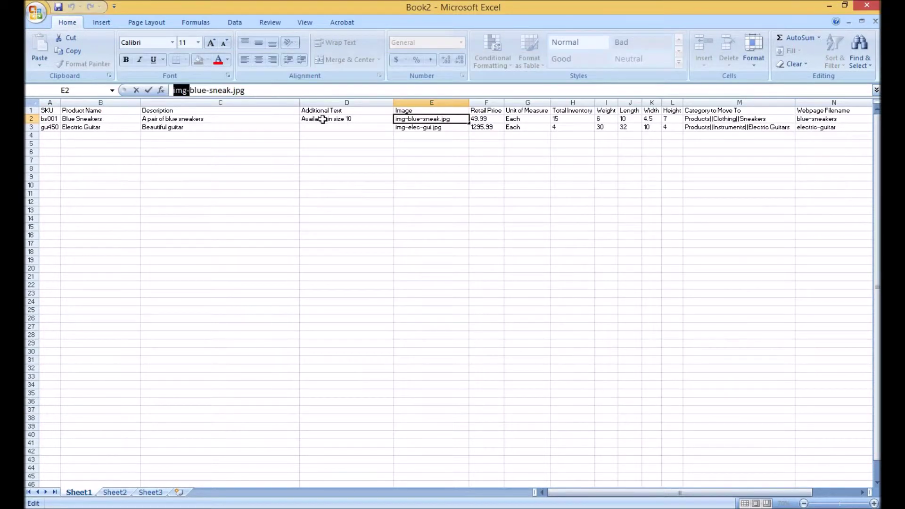
- Commit the E2 edit and review headers from Retail Price through Webpage Filename before saving
{"action": "left_click", "coordinate": [427, 128]}
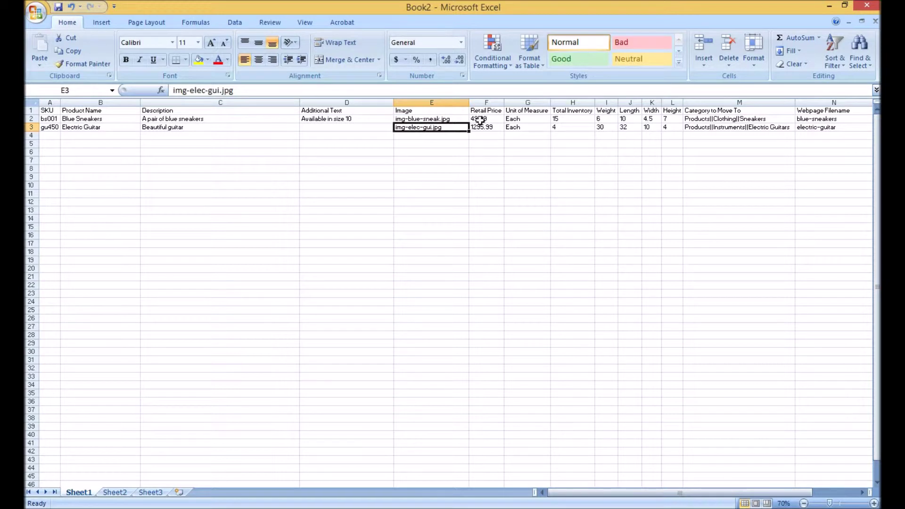
{"action": "left_click", "coordinate": [493, 111]}
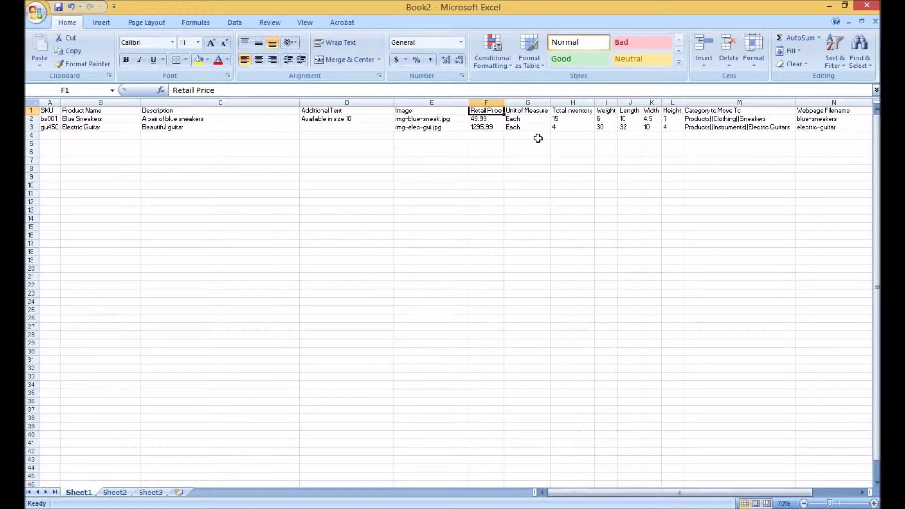
{"action": "key", "text": "Right"}
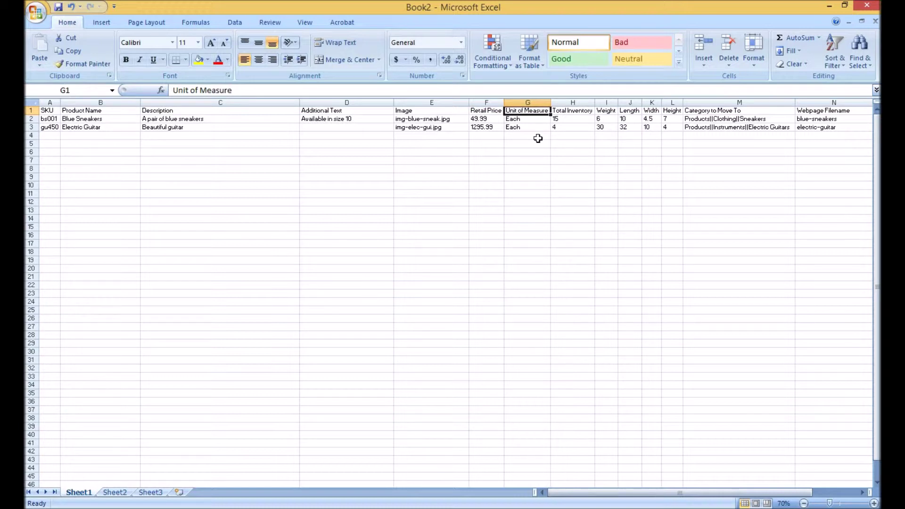
{"action": "key", "text": "Right"}
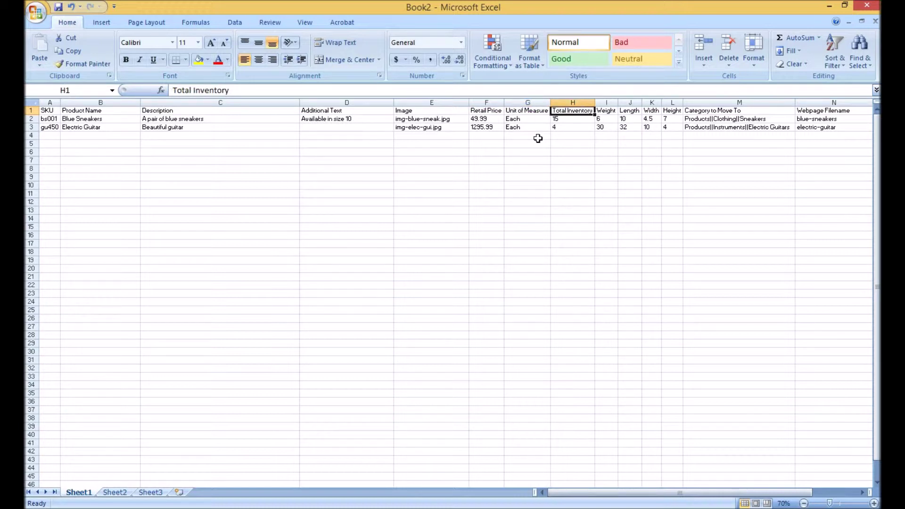
{"action": "key", "text": "Right"}
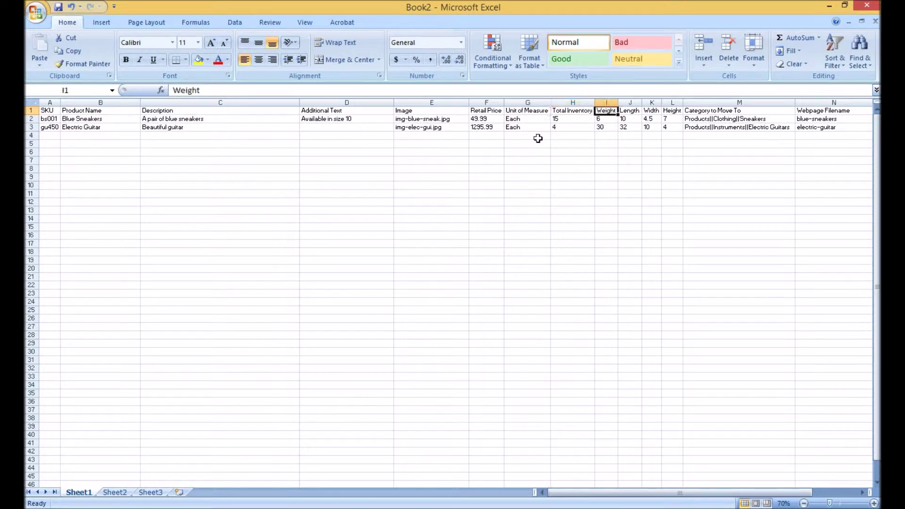
{"action": "key", "text": "Right"}
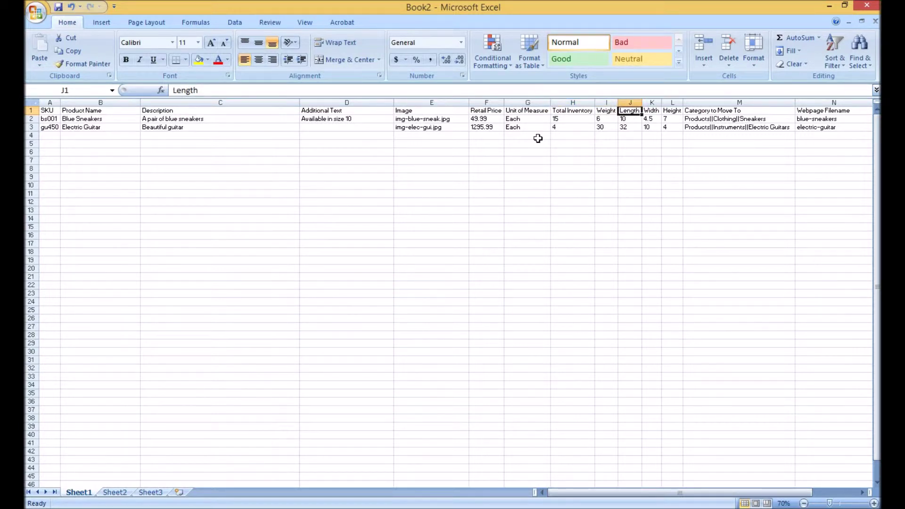
{"action": "key", "text": "Right"}
{"action": "key", "text": "Right"}
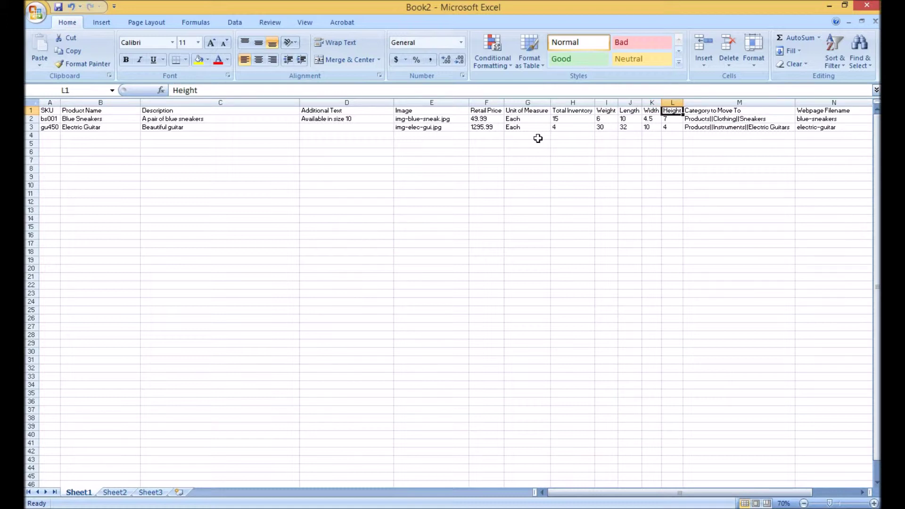
{"action": "key", "text": "Right"}
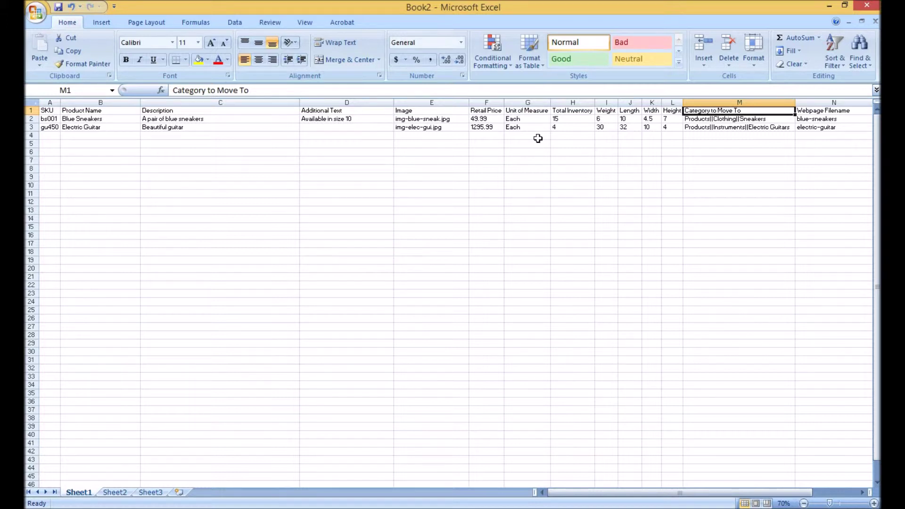
{"action": "key", "text": "Right"}
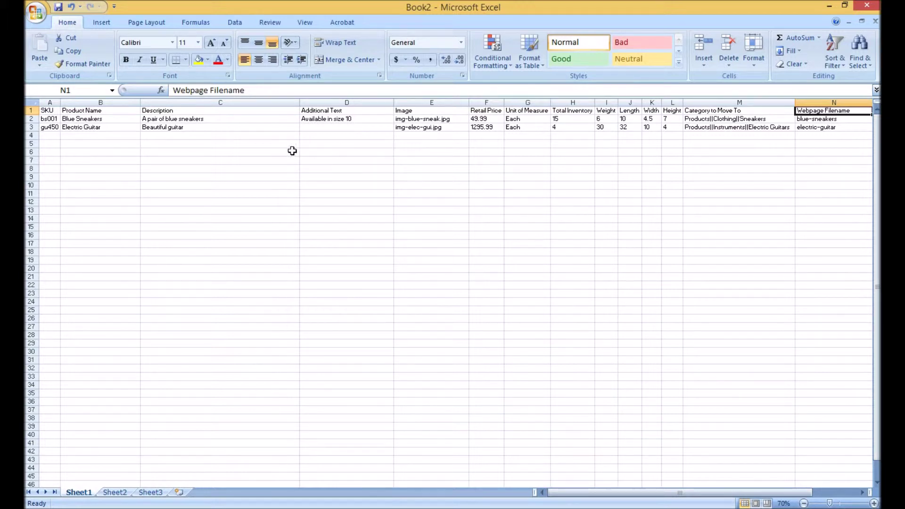
{"action": "left_click", "coordinate": [37, 14]}
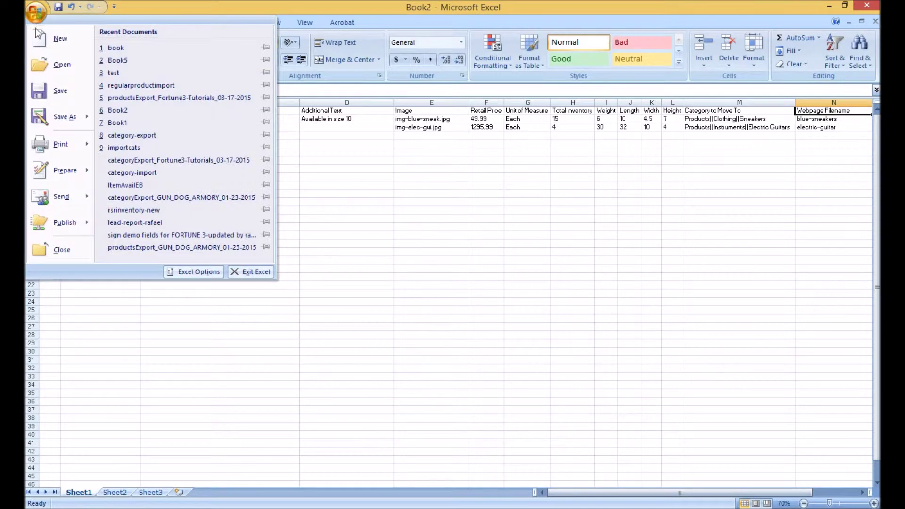
- Save the active sheet as Book2.csv in CSV (Comma delimited) format, keeping the CSV format
{"action": "left_click", "coordinate": [59, 117]}
{"action": "left_click", "coordinate": [392, 280]}
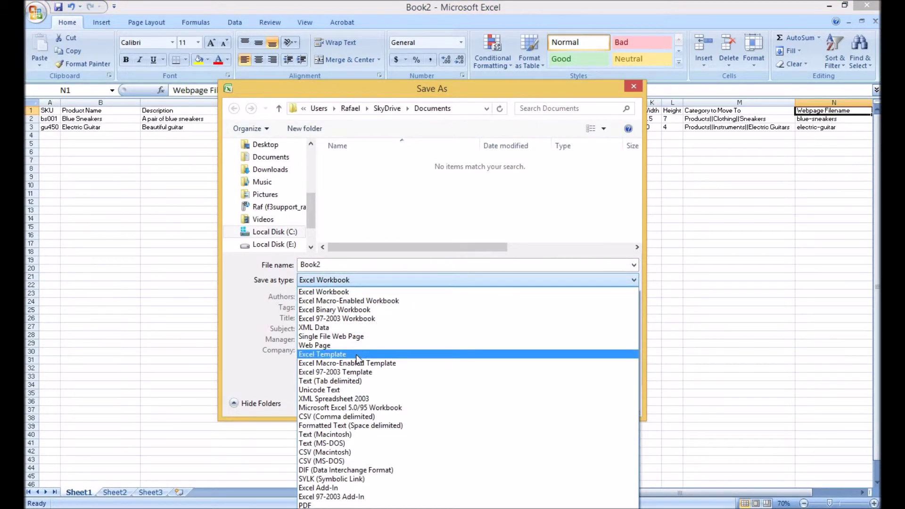
{"action": "left_click", "coordinate": [348, 417]}
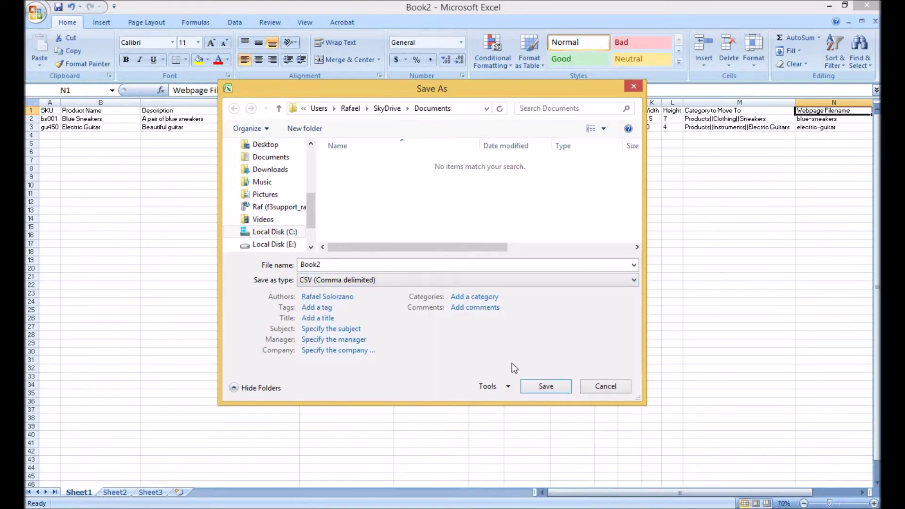
{"action": "left_click", "coordinate": [530, 386]}
{"action": "left_click", "coordinate": [431, 296]}
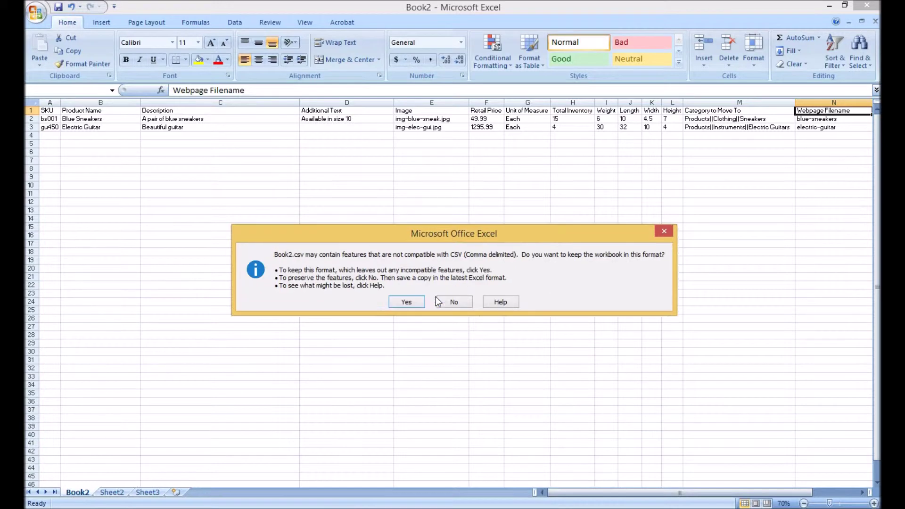
{"action": "left_click", "coordinate": [406, 302]}
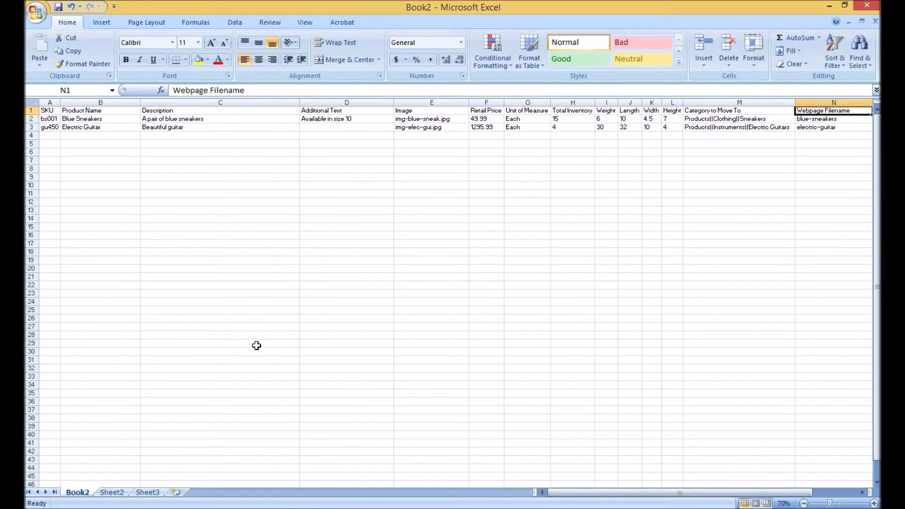
{"action": "left_click", "coordinate": [117, 505]}
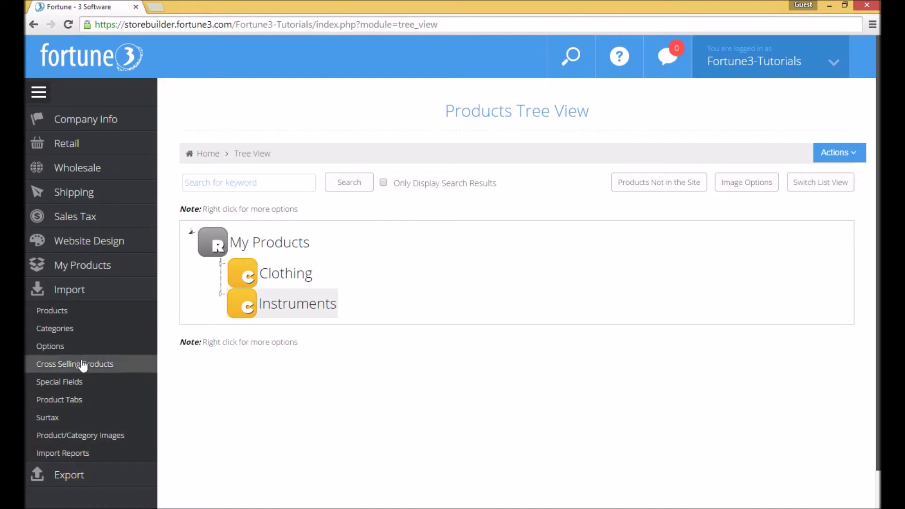
- Load Book2.csv into Import Products with the Insert only action and continue to mapping
{"action": "left_click", "coordinate": [67, 312]}
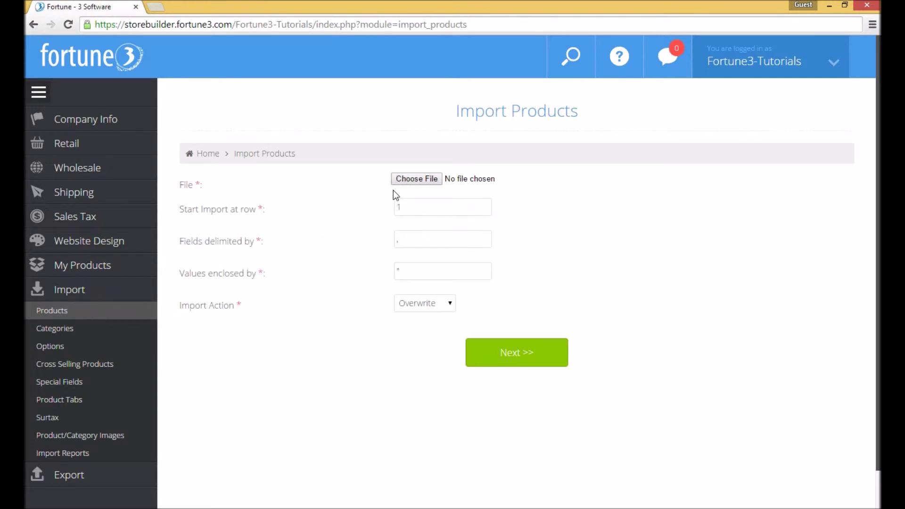
{"action": "left_click", "coordinate": [418, 180]}
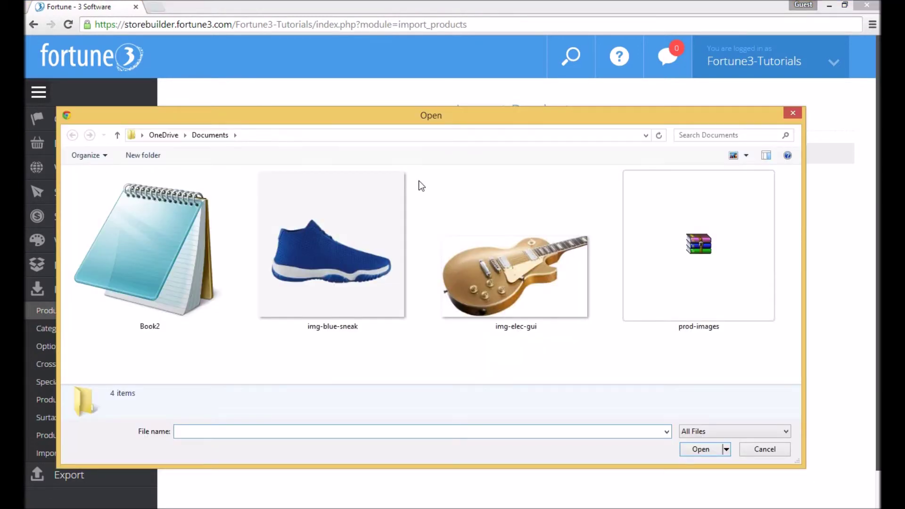
{"action": "double_click", "coordinate": [179, 252]}
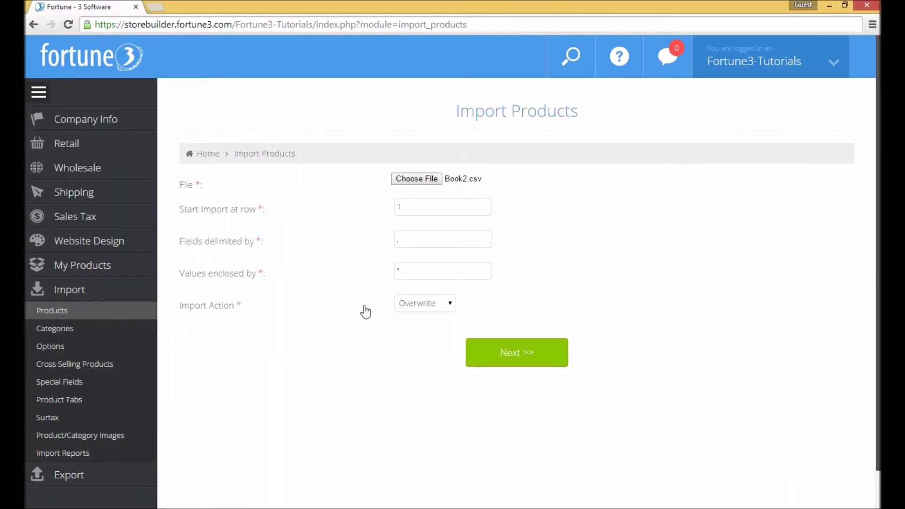
{"action": "left_click", "coordinate": [408, 307]}
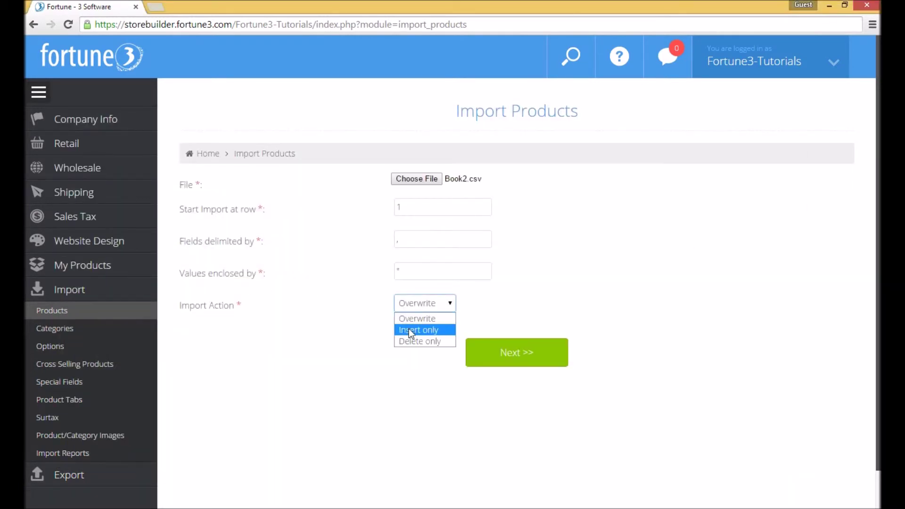
{"action": "left_click", "coordinate": [409, 329]}
{"action": "left_click", "coordinate": [485, 355]}
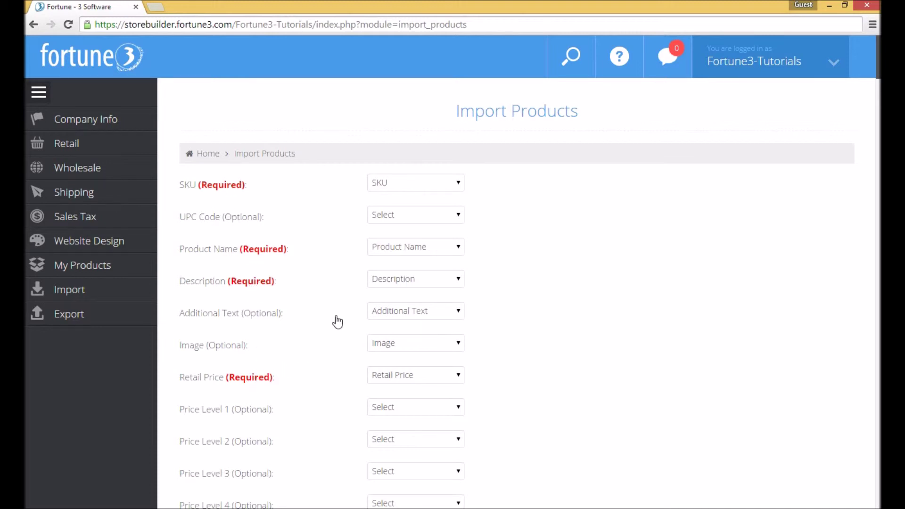
- Confirm the SKU column mapping and import both product records from Book2.csv
{"action": "left_click", "coordinate": [427, 183]}
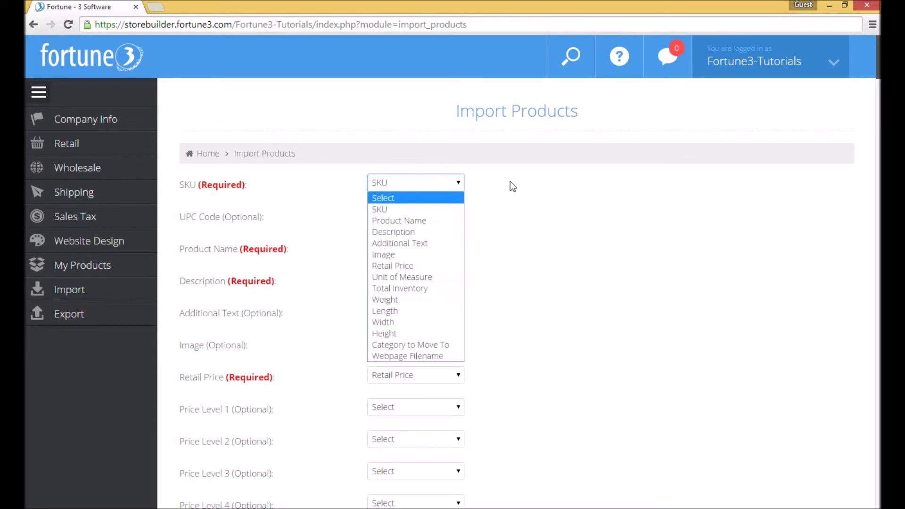
{"action": "left_click", "coordinate": [526, 186]}
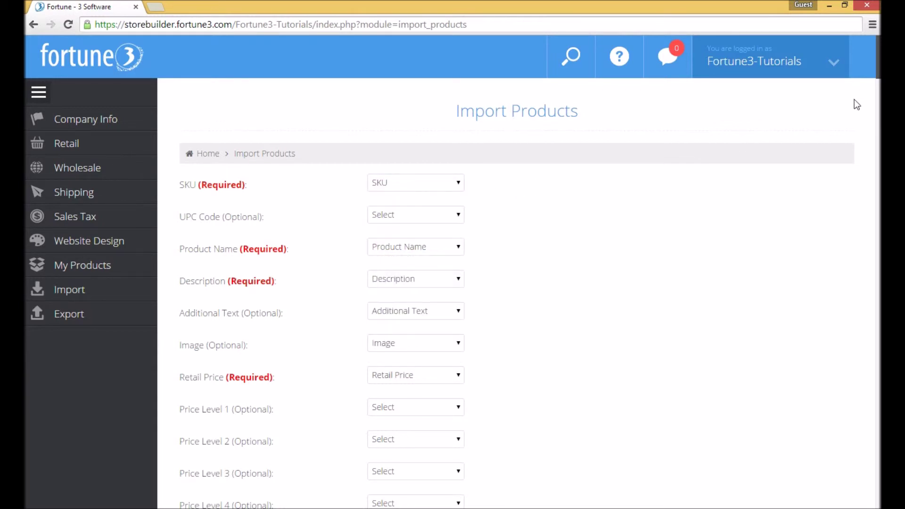
{"action": "left_click_drag", "start_coordinate": [879, 77], "coordinate": [871, 508]}
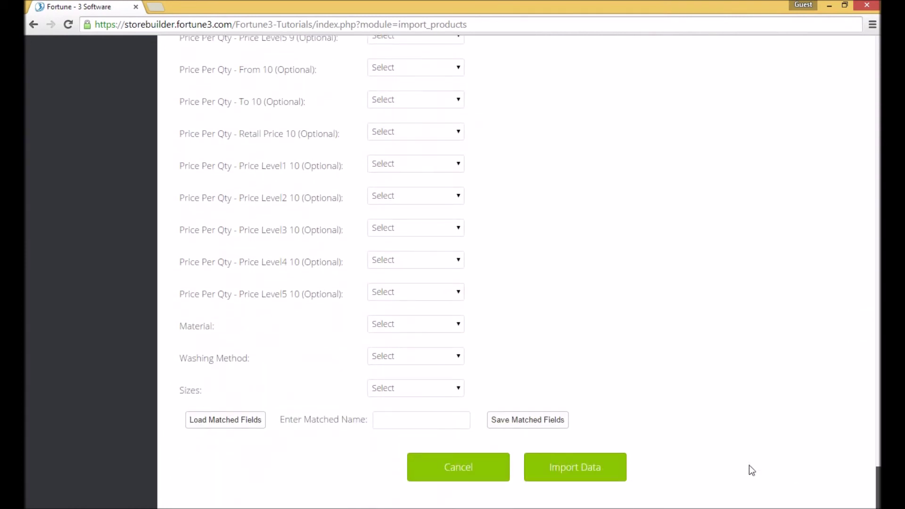
{"action": "left_click", "coordinate": [556, 467]}
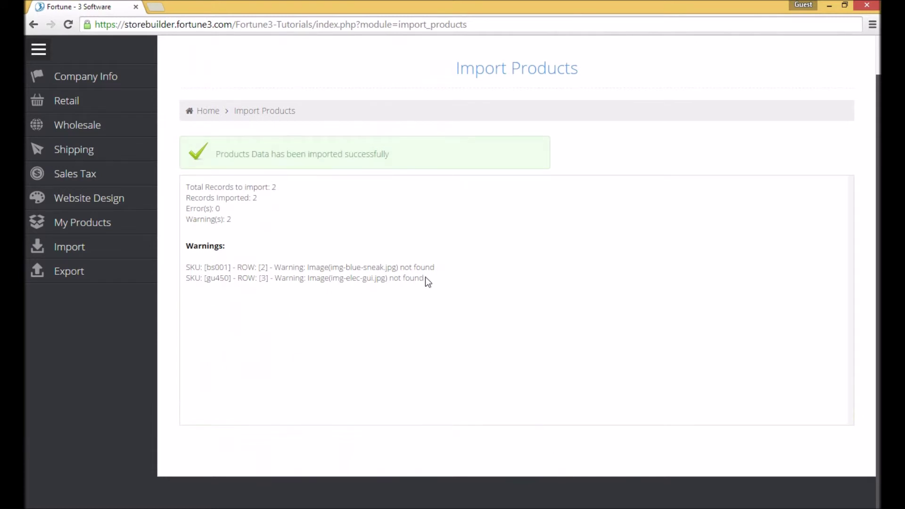
- Note the two missing-image warnings and go to the Product/Category Images import page
{"action": "left_click_drag", "start_coordinate": [425, 278], "coordinate": [188, 270]}
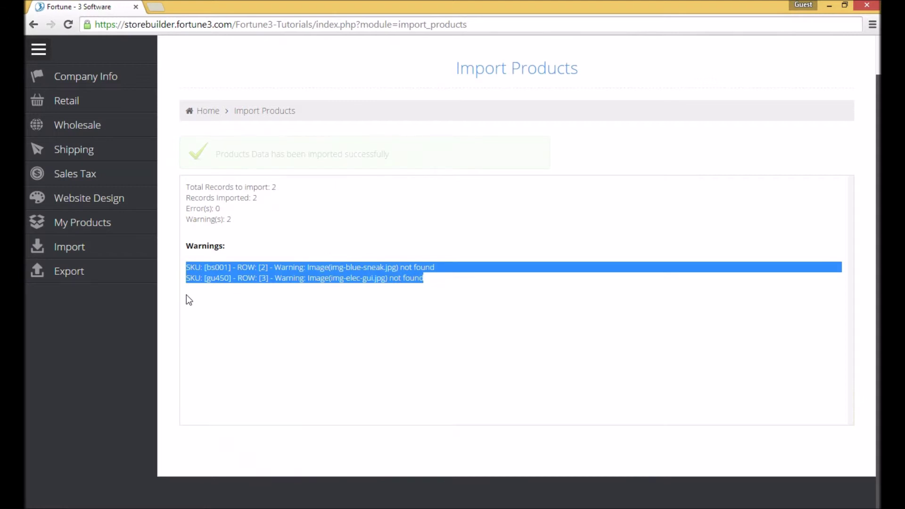
{"action": "left_click", "coordinate": [106, 255]}
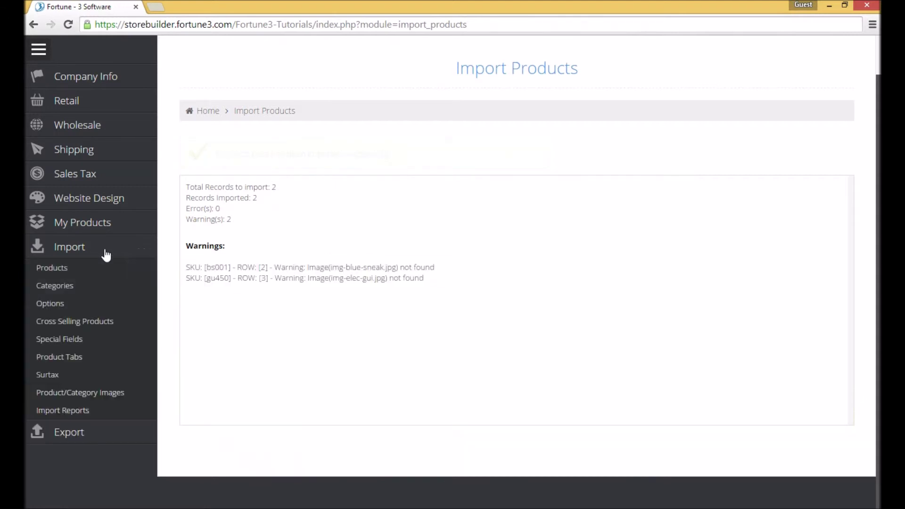
{"action": "left_click", "coordinate": [111, 394]}
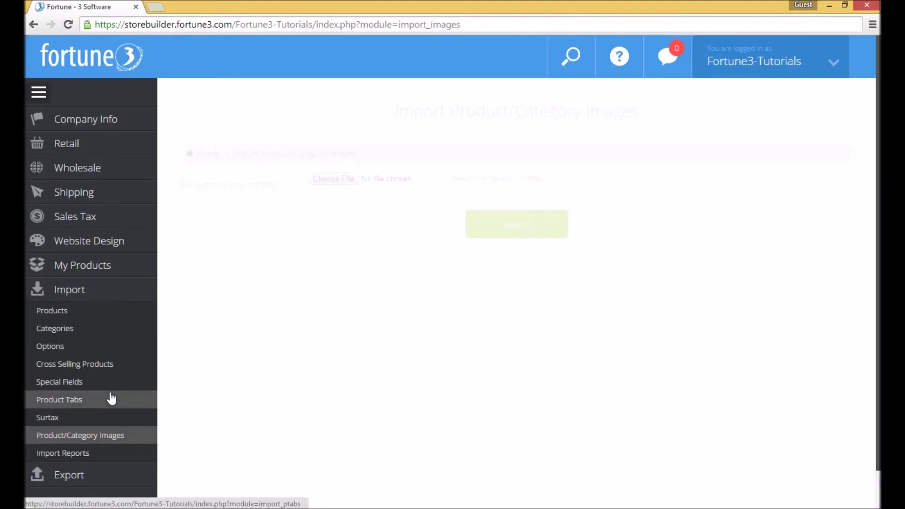
- Upload and import prod-images.zip, confirming 2 of 2 images imported
{"action": "left_click", "coordinate": [333, 179]}
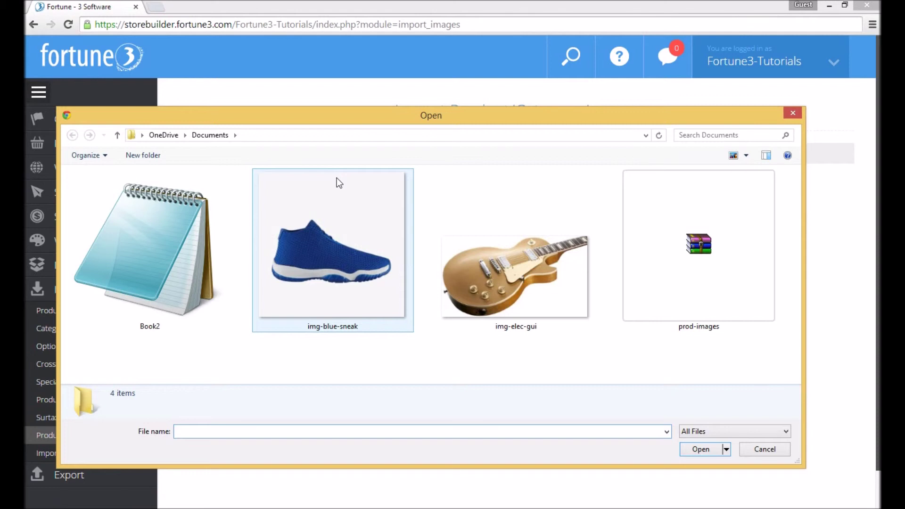
{"action": "left_click", "coordinate": [673, 253]}
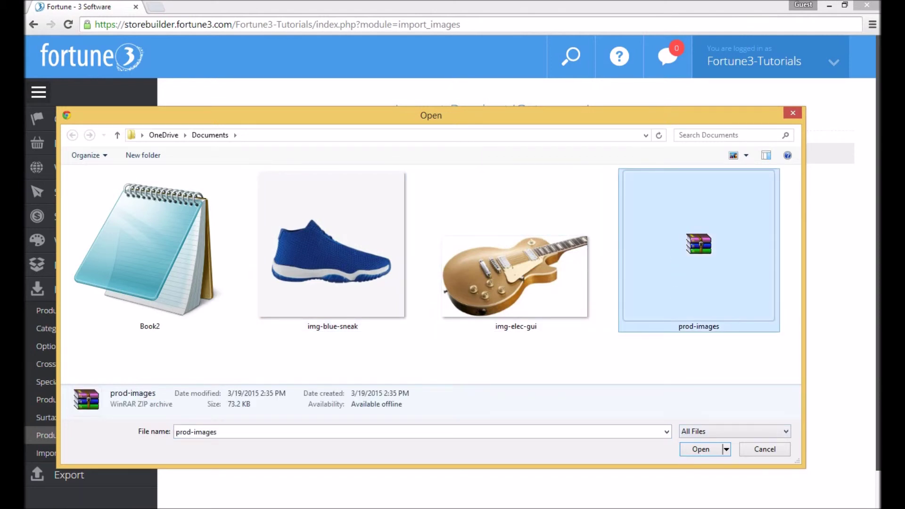
{"action": "left_click", "coordinate": [706, 452]}
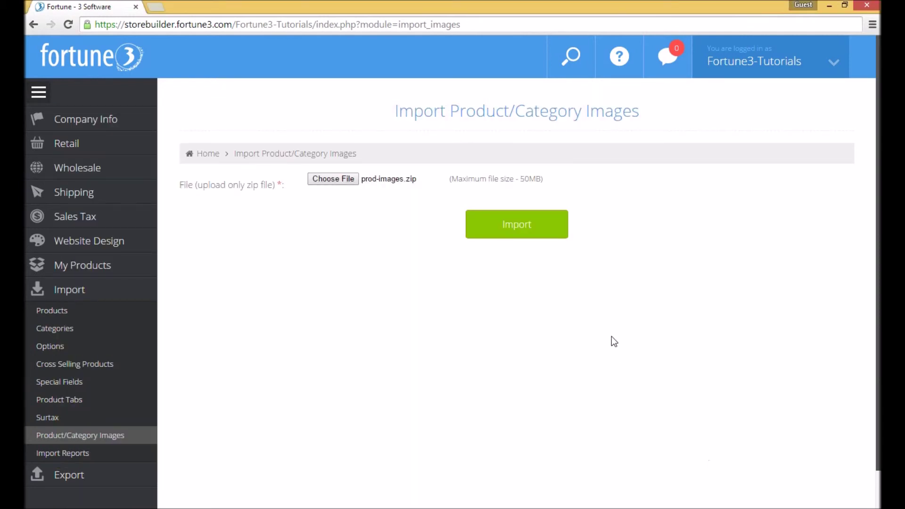
{"action": "left_click", "coordinate": [525, 227]}
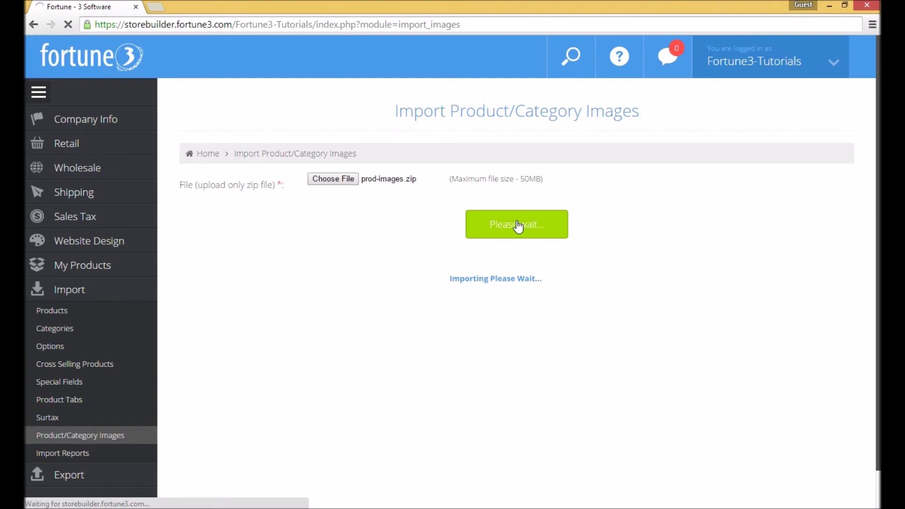
{"action": "left_click_drag", "start_coordinate": [258, 198], "coordinate": [190, 186]}
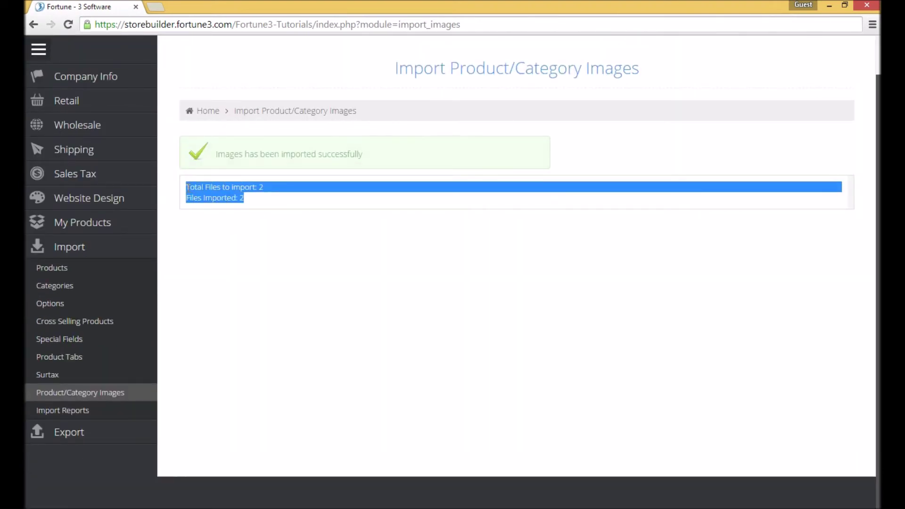
{"action": "left_click", "coordinate": [115, 222]}
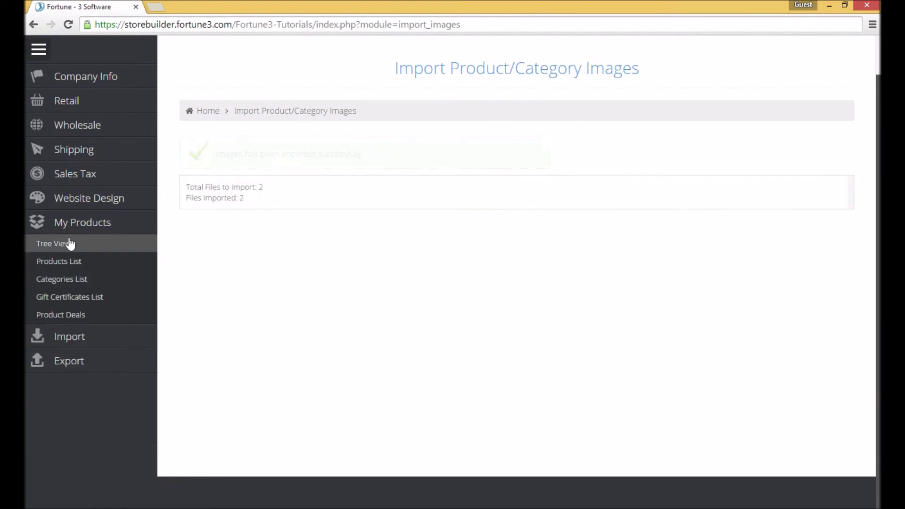
{"action": "left_click", "coordinate": [70, 243]}
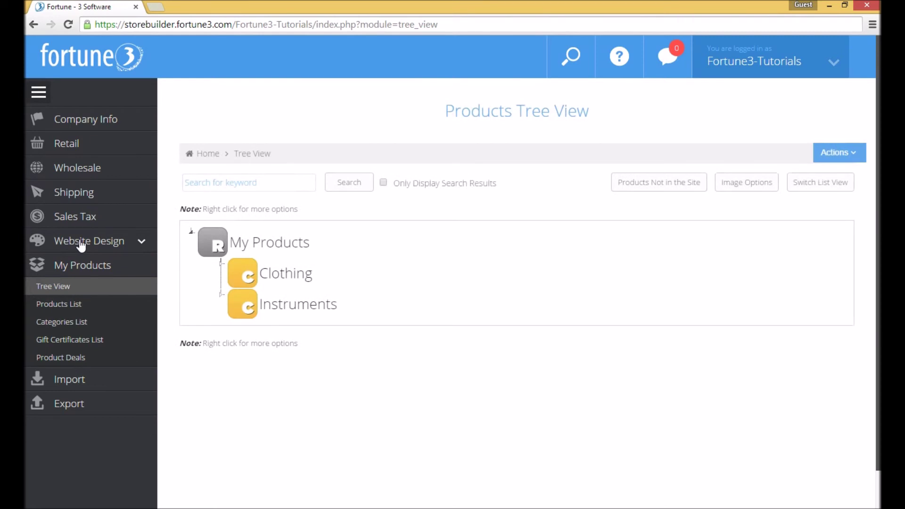
- Expand Clothing > Instruments > Electric Guitars in the tree and view gu450 live
{"action": "left_click", "coordinate": [266, 277]}
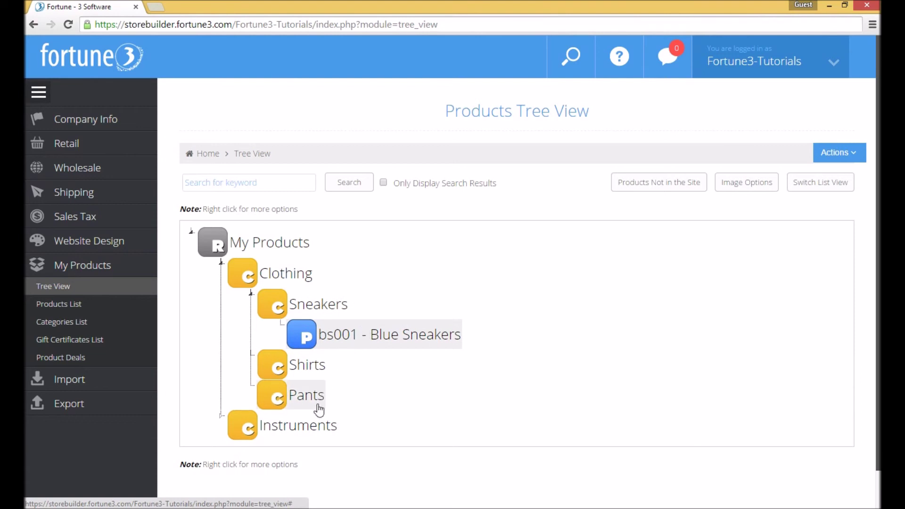
{"action": "left_click", "coordinate": [310, 426]}
{"action": "scroll", "coordinate": [329, 430], "scroll_direction": "down", "scroll_amount": 2}
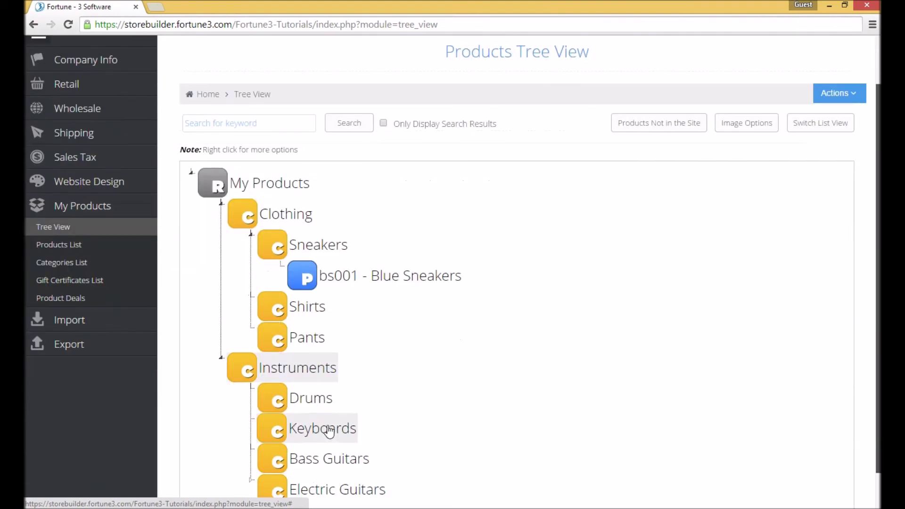
{"action": "left_click", "coordinate": [329, 443]}
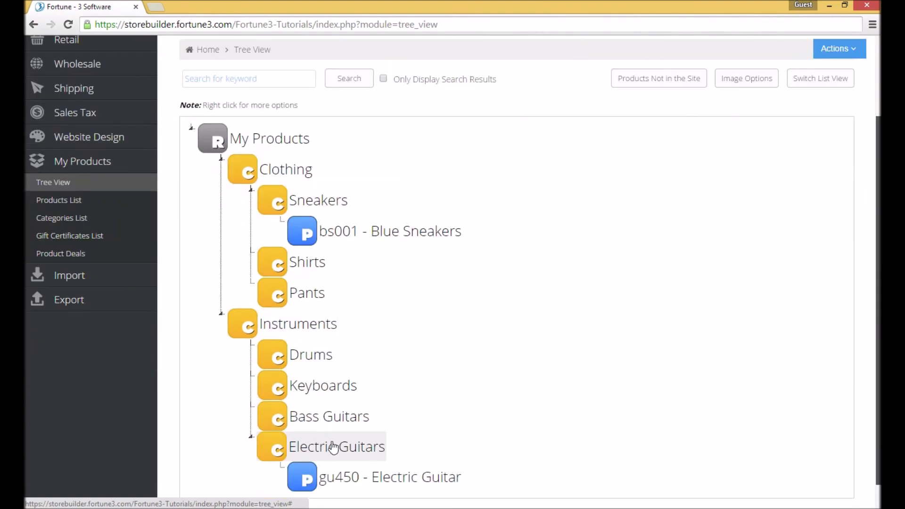
{"action": "right_click", "coordinate": [364, 478]}
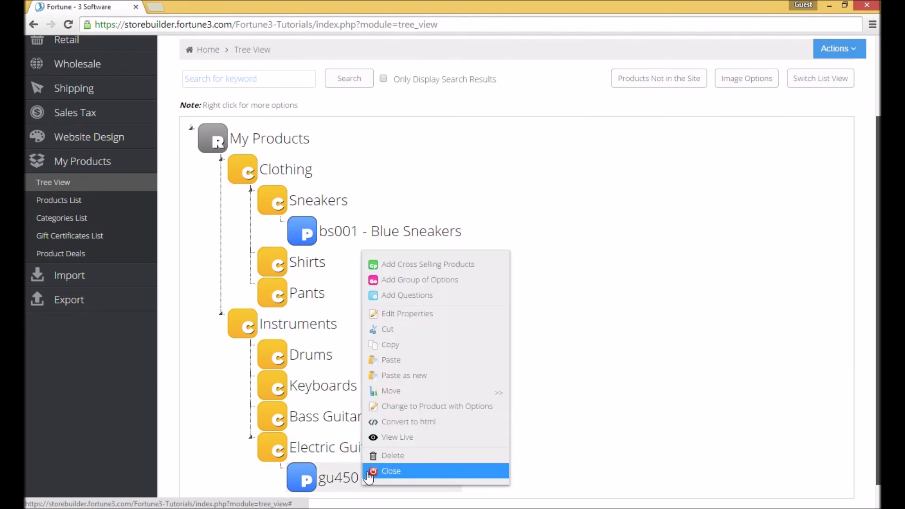
{"action": "left_click", "coordinate": [390, 437]}
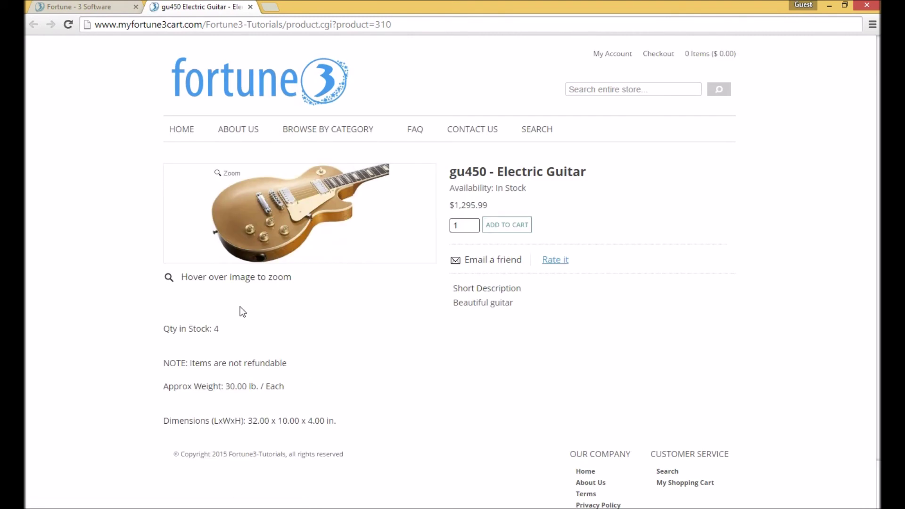
- From the Fortune3 admin tree, open bs001 - Blue Sneakers with View Live
{"action": "left_click", "coordinate": [86, 5]}
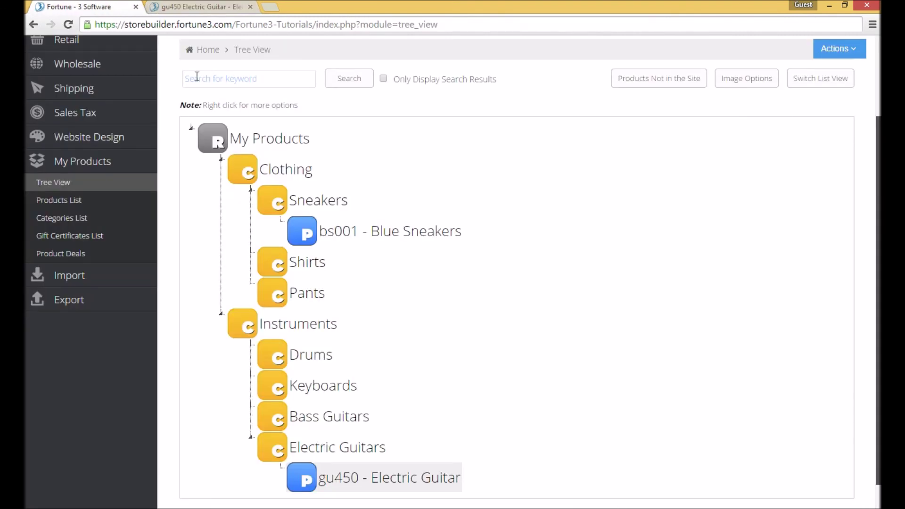
{"action": "right_click", "coordinate": [373, 232]}
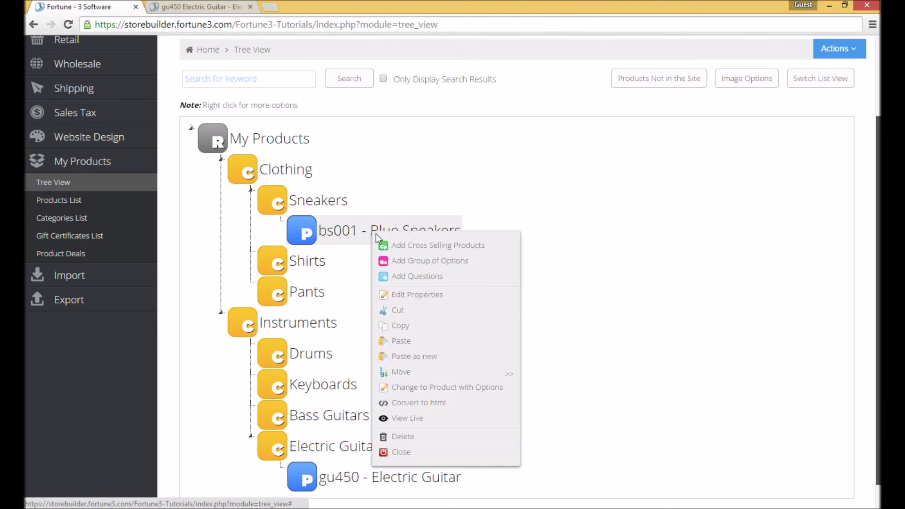
{"action": "left_click", "coordinate": [425, 419]}
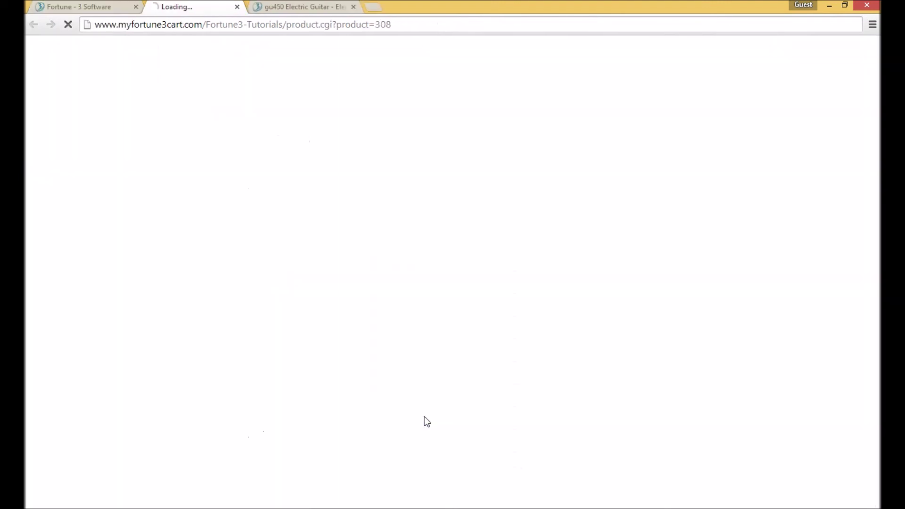